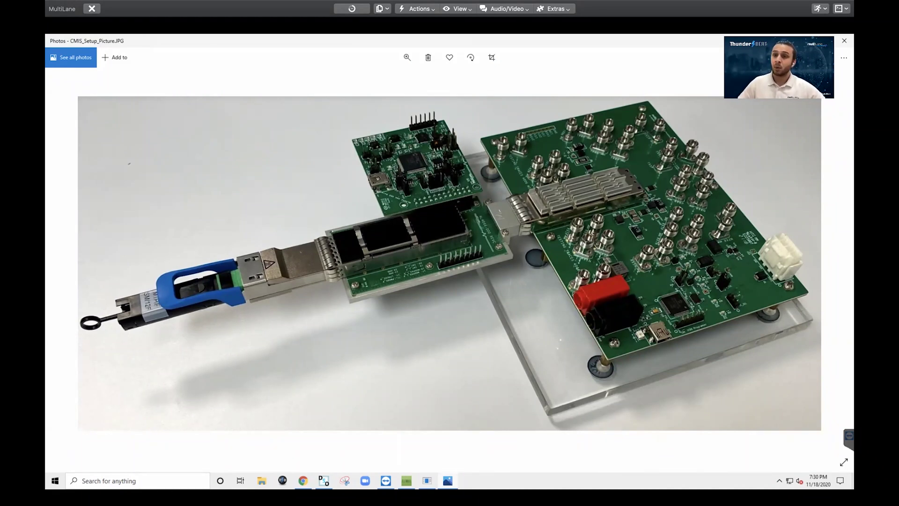
Minimize the management kit, reposition the analyzer window, and connect to the QDD analyzer.
{"action": "left_click", "coordinate": [842, 44]}
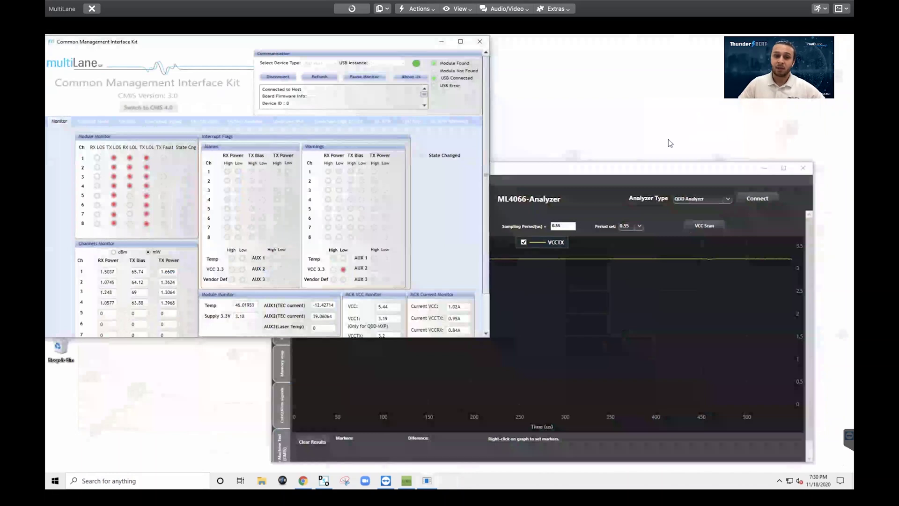
{"action": "left_click_drag", "start_coordinate": [633, 174], "coordinate": [651, 174]}
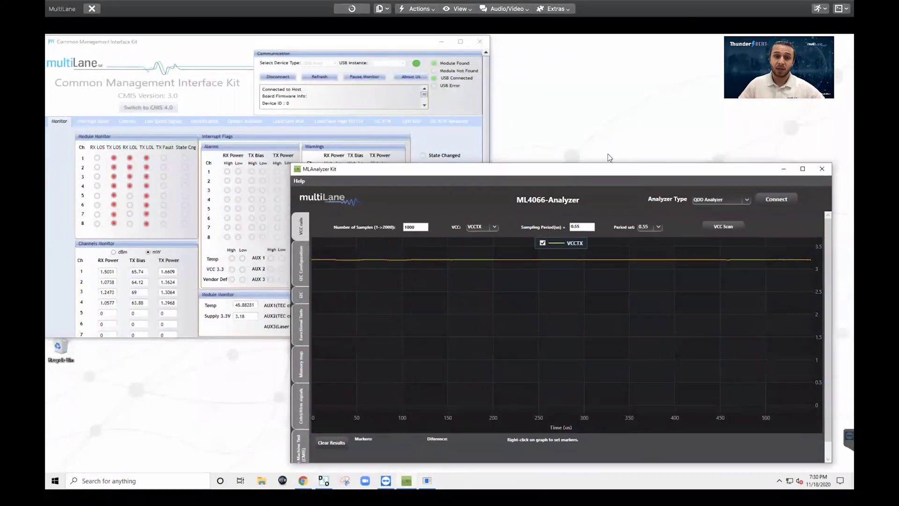
{"action": "left_click", "coordinate": [217, 104]}
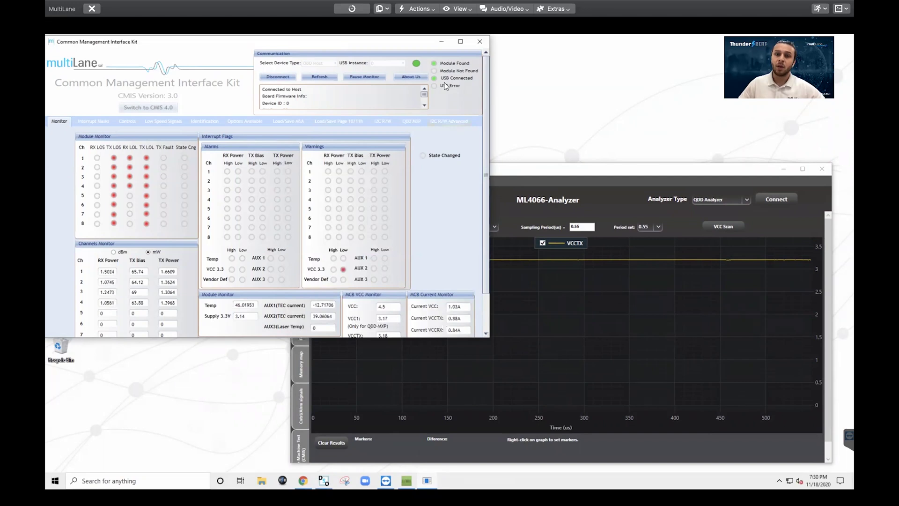
{"action": "left_click", "coordinate": [442, 41]}
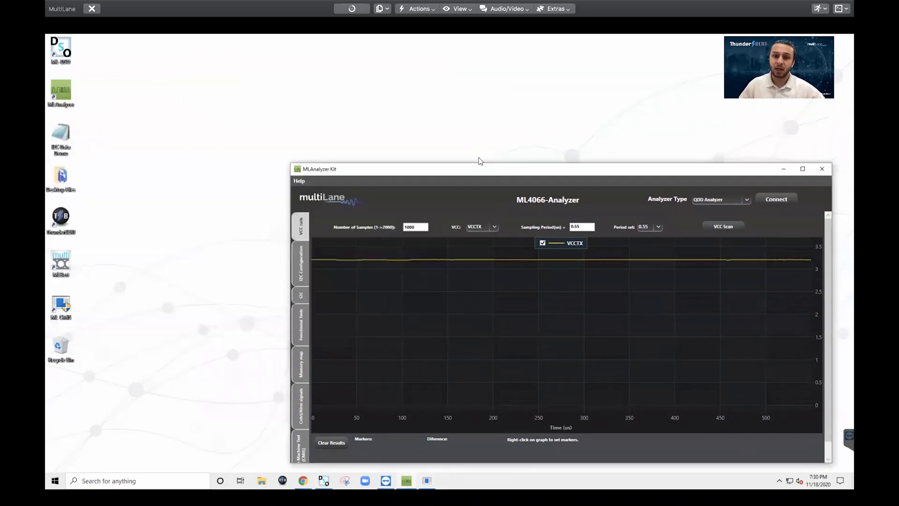
{"action": "mouse_move", "coordinate": [479, 168]}
{"action": "left_mouse_down"}
{"action": "mouse_move", "coordinate": [354, 103]}
{"action": "mouse_move", "coordinate": [371, 103]}
{"action": "left_mouse_up"}
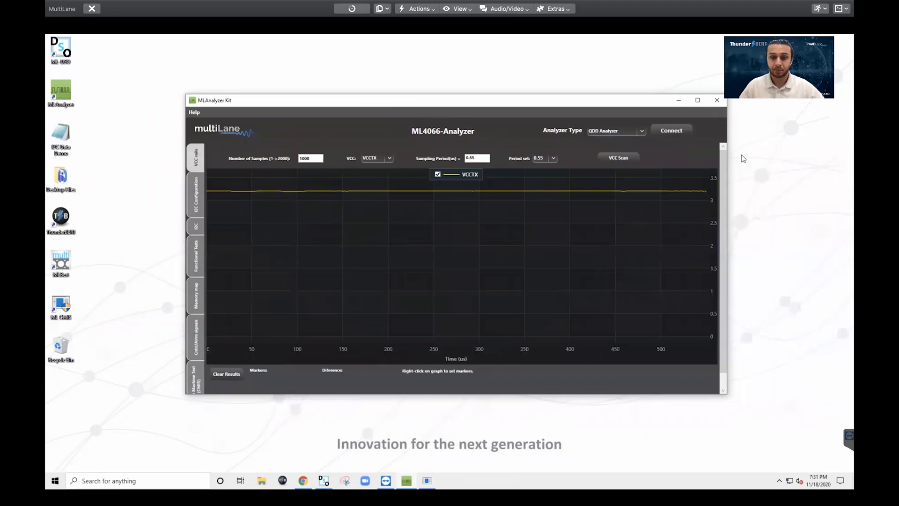
{"action": "left_click", "coordinate": [681, 132]}
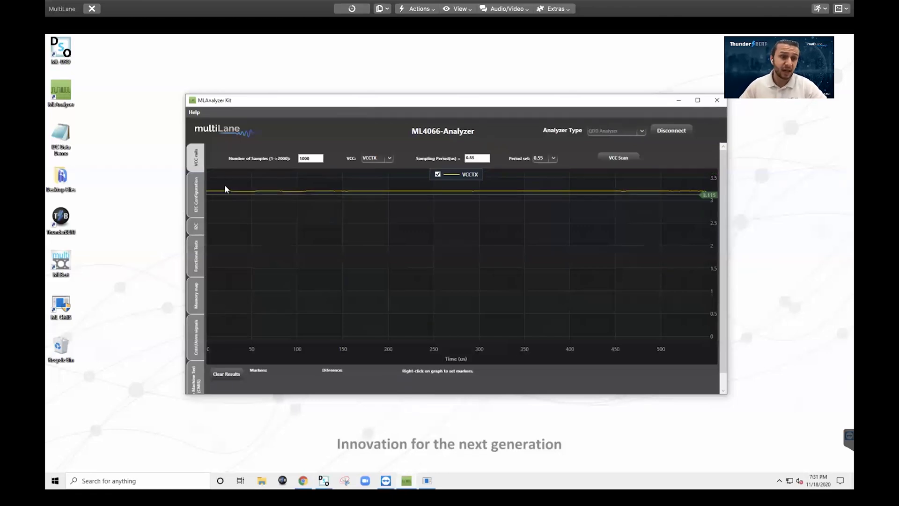
Choose Internal Master bus direction and load master settings: stretching enabled, speed 100, max stretching 1000.
{"action": "left_click", "coordinate": [194, 189]}
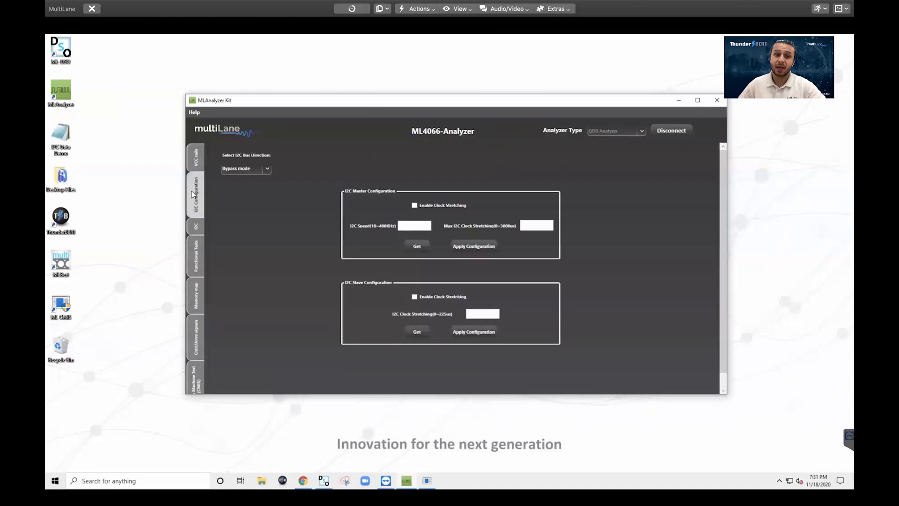
{"action": "left_click", "coordinate": [252, 169]}
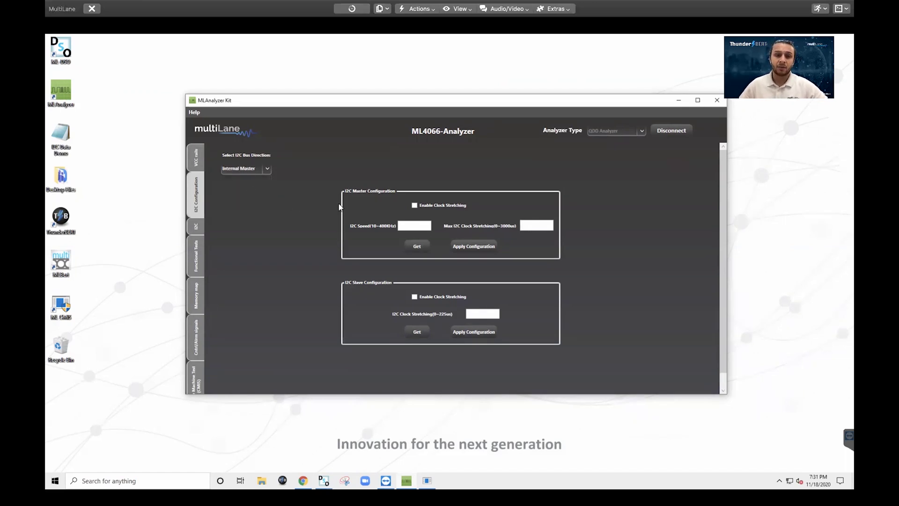
{"action": "left_click", "coordinate": [417, 245]}
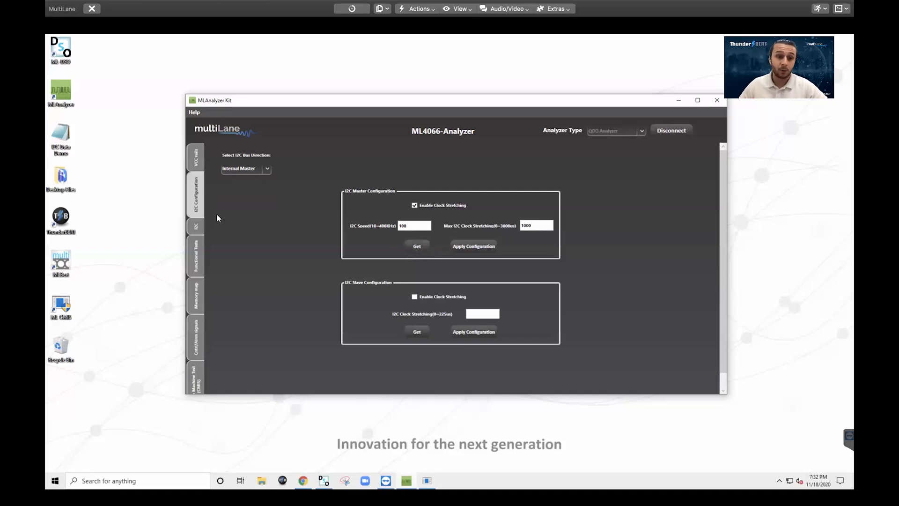
Refresh the memory map, select the Version Id value, then show the Functional Tests page.
{"action": "left_click", "coordinate": [197, 288]}
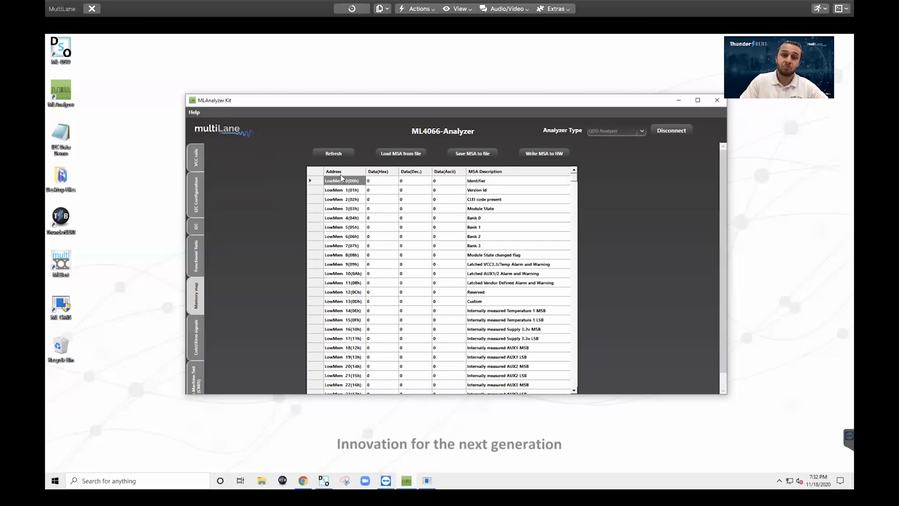
{"action": "left_click", "coordinate": [333, 153]}
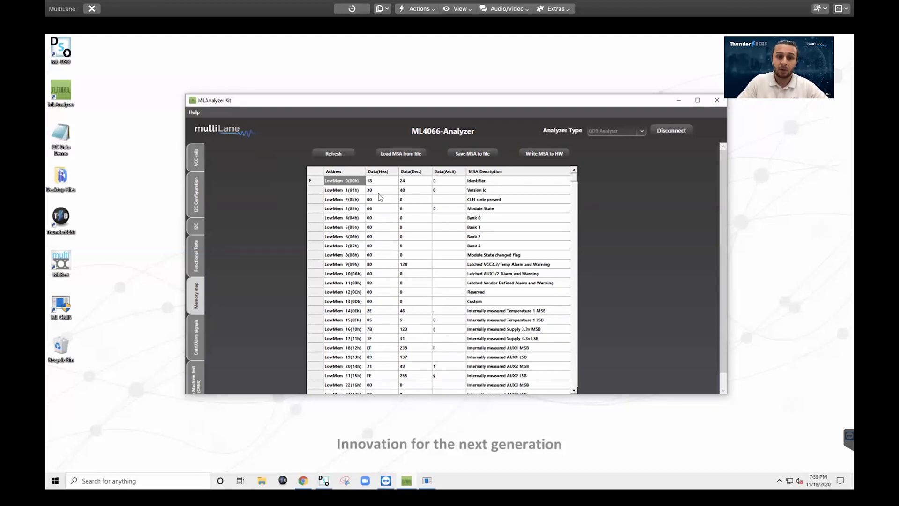
{"action": "left_click", "coordinate": [379, 192]}
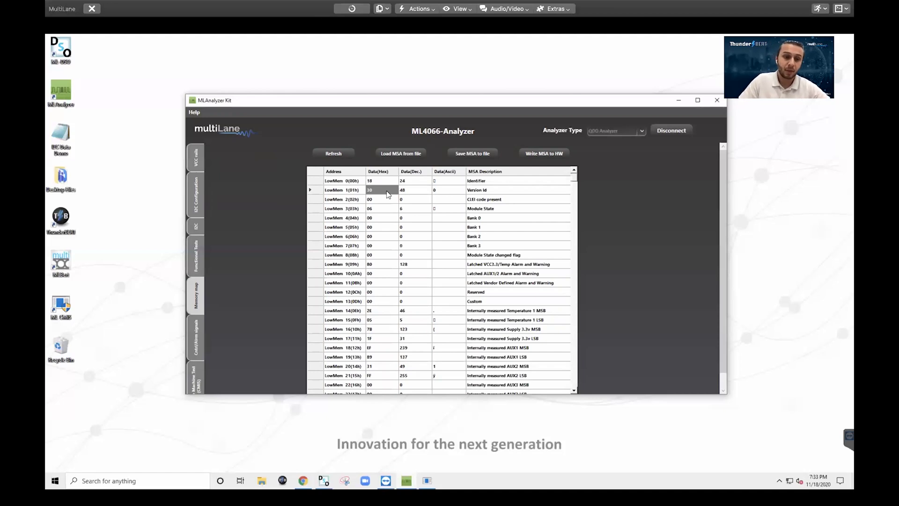
{"action": "left_click", "coordinate": [206, 257]}
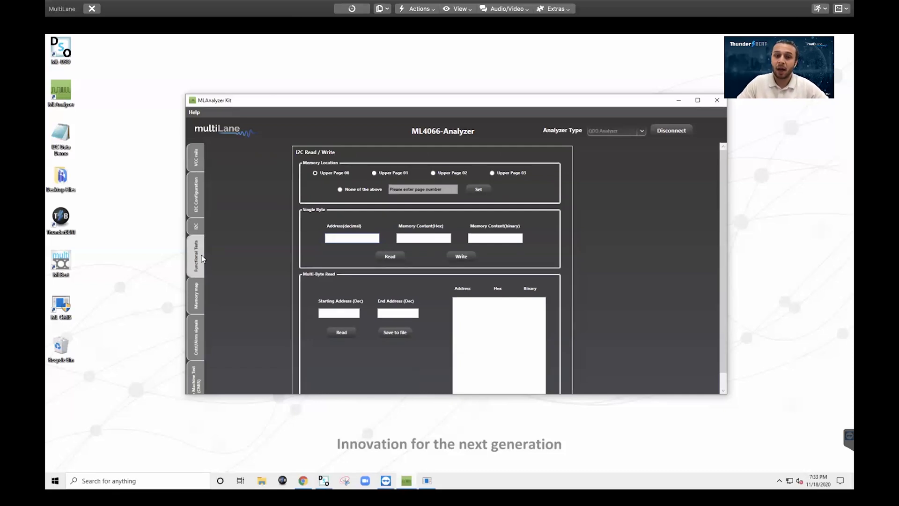
Run a Multi-Byte Read with starting address 0 and end address 20.
{"action": "left_click", "coordinate": [338, 314]}
{"action": "type", "text": "0"}
{"action": "left_click", "coordinate": [388, 315]}
{"action": "type", "text": "24"}
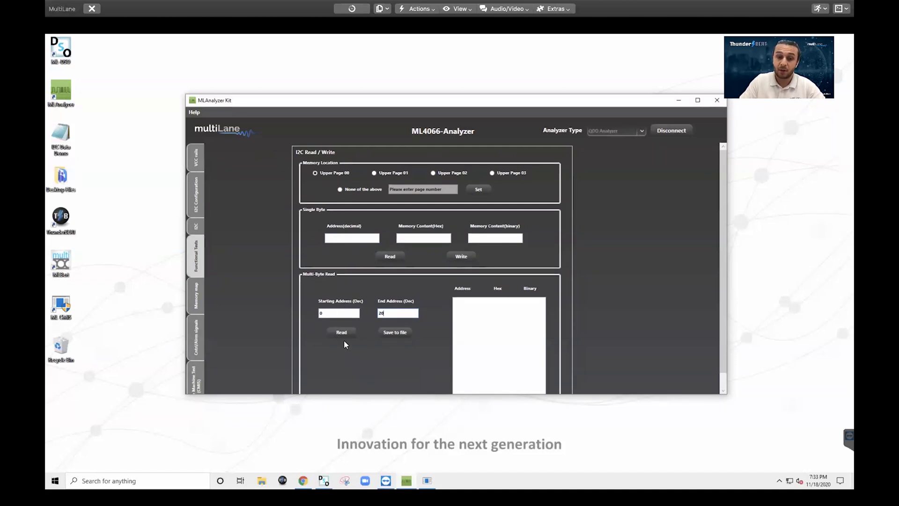
{"action": "left_click", "coordinate": [342, 332]}
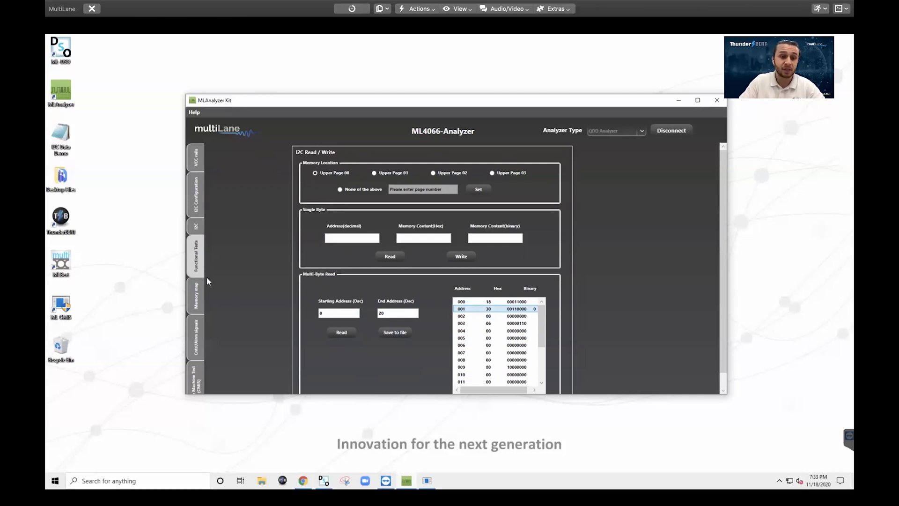
Select Bypass mode as the I2C bus direction in I2C Configuration.
{"action": "left_click", "coordinate": [194, 201]}
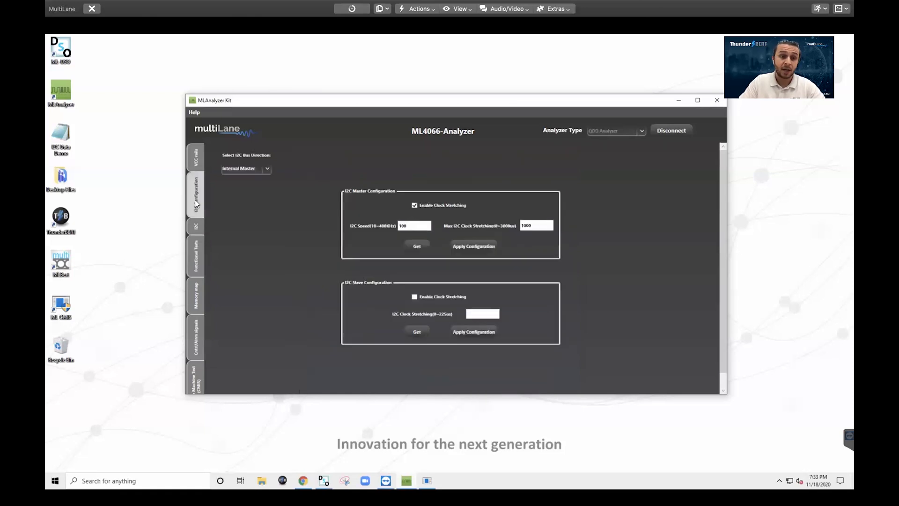
{"action": "left_click", "coordinate": [259, 169]}
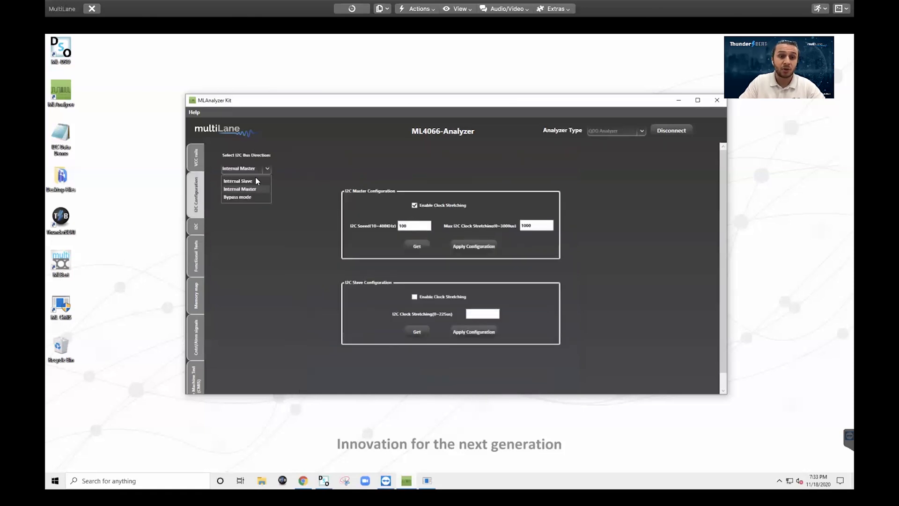
{"action": "left_click", "coordinate": [243, 197]}
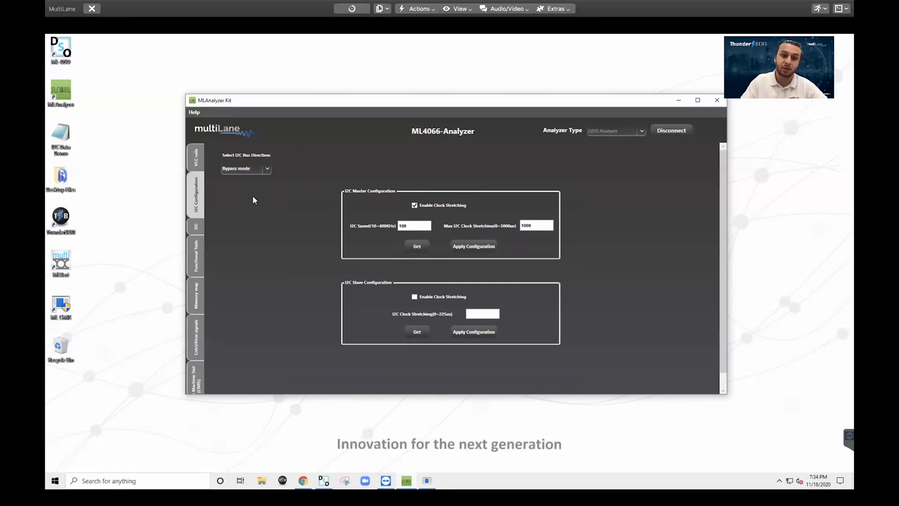
Capture I2C packets, select the decoded packet row, and open the Desktop Files folder.
{"action": "left_click", "coordinate": [194, 257]}
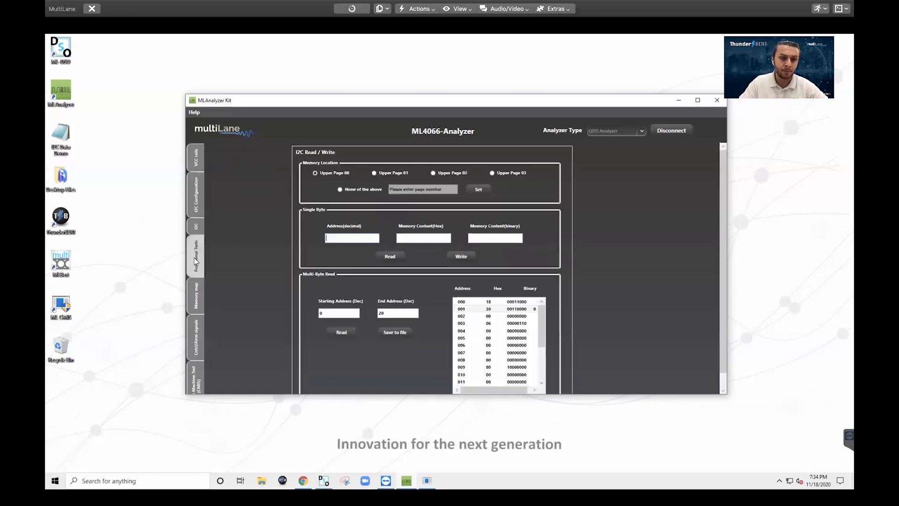
{"action": "left_click", "coordinate": [197, 227]}
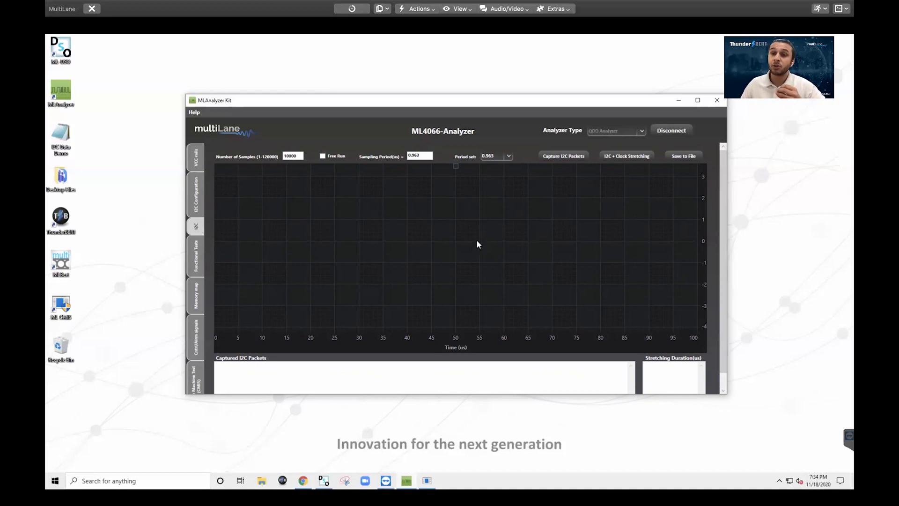
{"action": "left_click", "coordinate": [551, 156]}
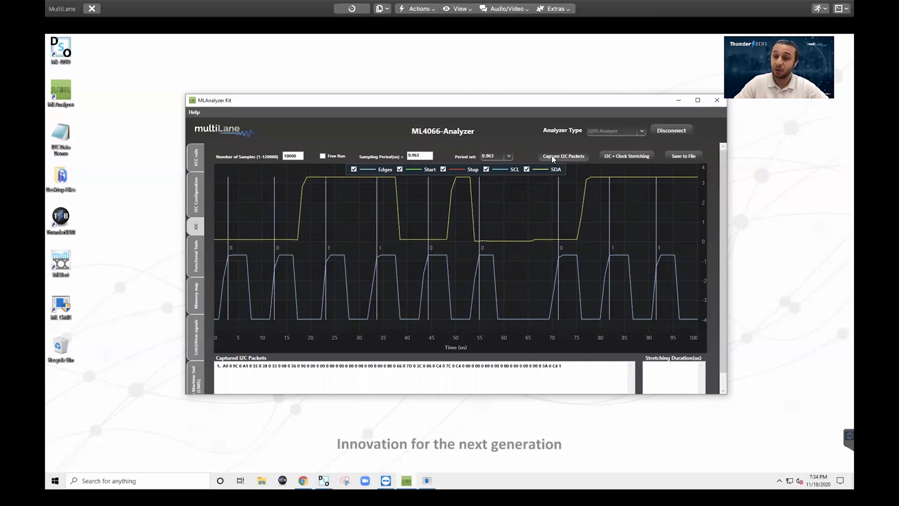
{"action": "left_click", "coordinate": [432, 367]}
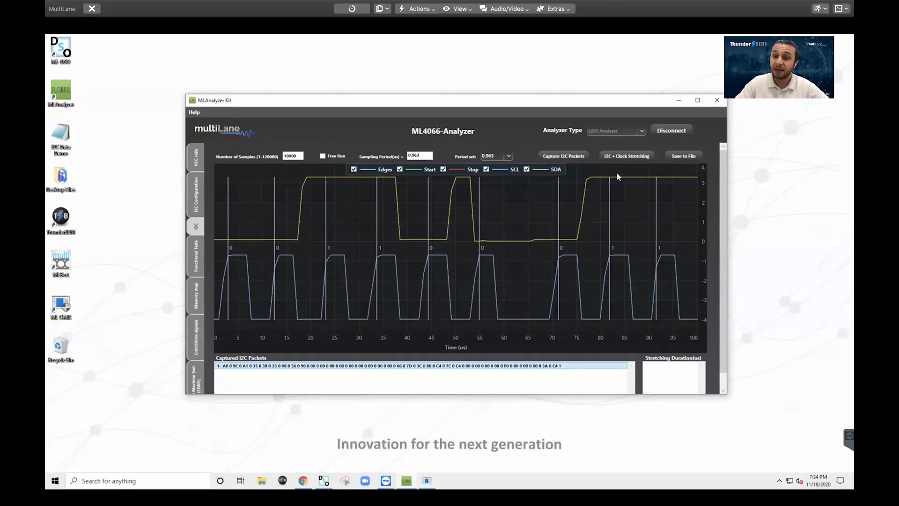
{"action": "double_click", "coordinate": [62, 179]}
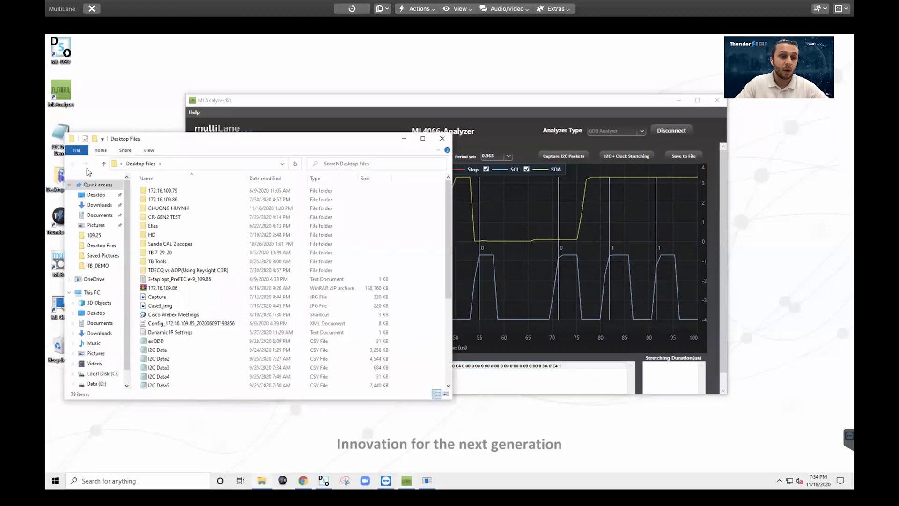
Open the I2C Data Demo file and scroll back to its Captured Packets section.
{"action": "double_click", "coordinate": [77, 151]}
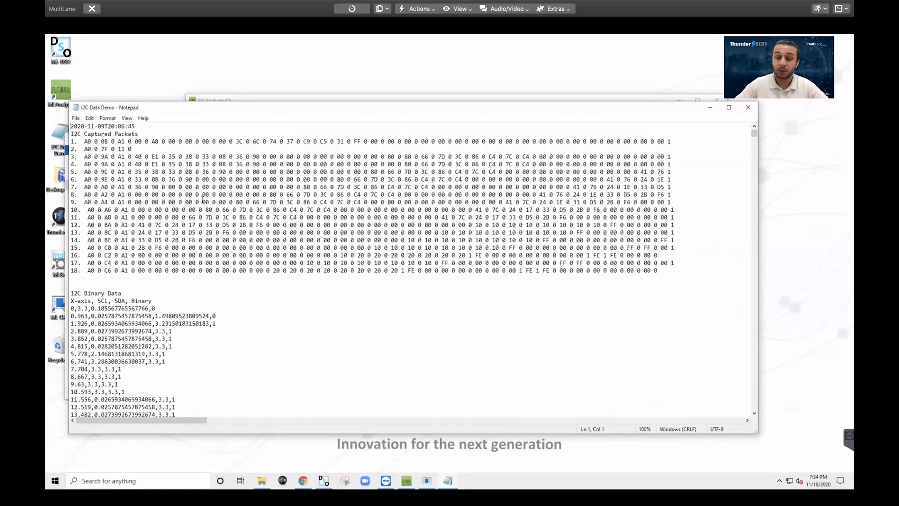
{"action": "scroll", "coordinate": [213, 242], "scroll_direction": "right", "scroll_amount": 2}
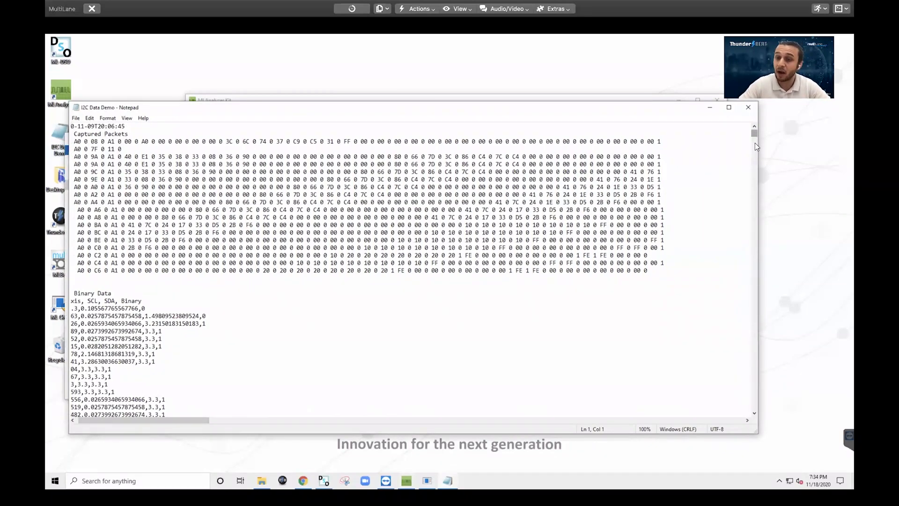
{"action": "left_click_drag", "start_coordinate": [756, 137], "coordinate": [756, 158]}
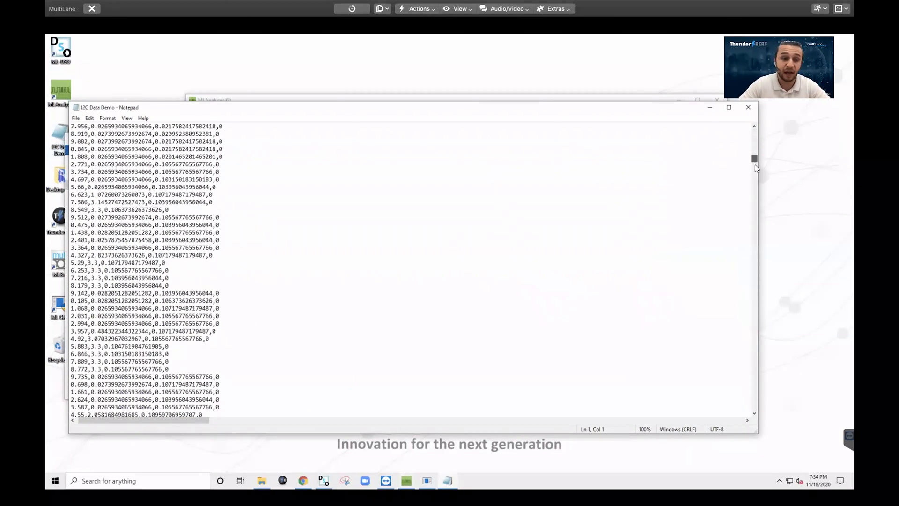
{"action": "left_click", "coordinate": [754, 123]}
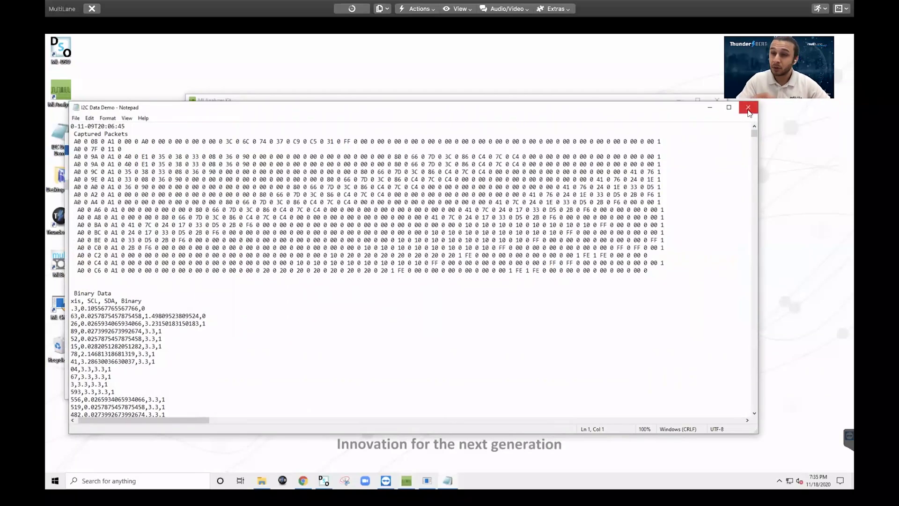
Close the I2C Data Demo Notepad file and the Desktop Files folder.
{"action": "left_click", "coordinate": [749, 110]}
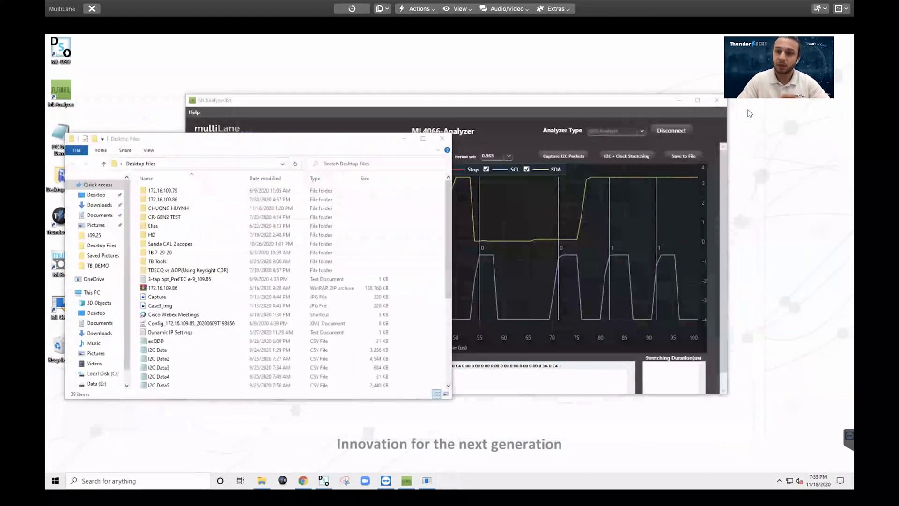
{"action": "left_click", "coordinate": [441, 139]}
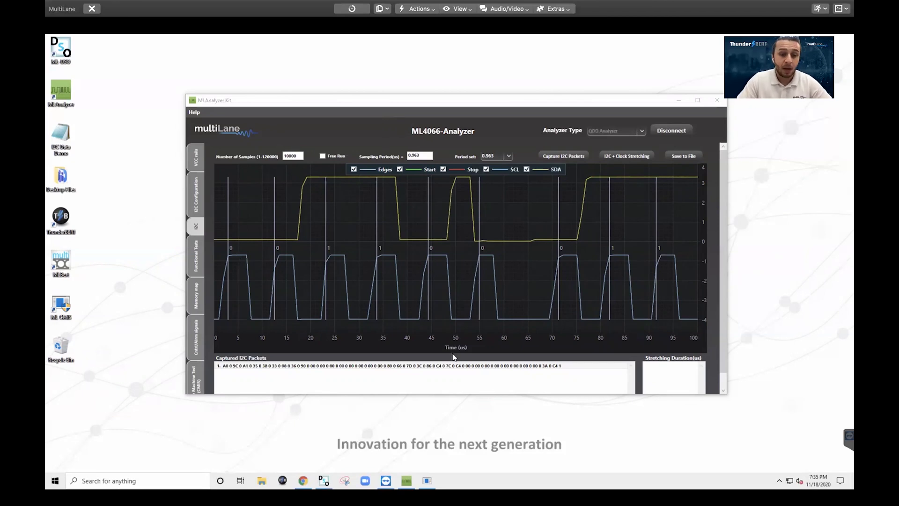
Pause module monitoring and retry the I2C capture, dismissing the no-capture-detected message.
{"action": "left_click", "coordinate": [428, 481]}
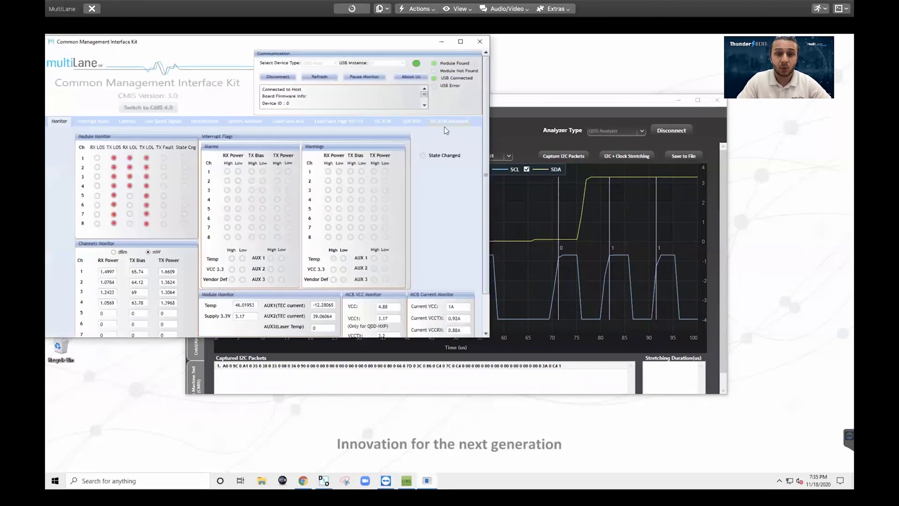
{"action": "left_click", "coordinate": [364, 76]}
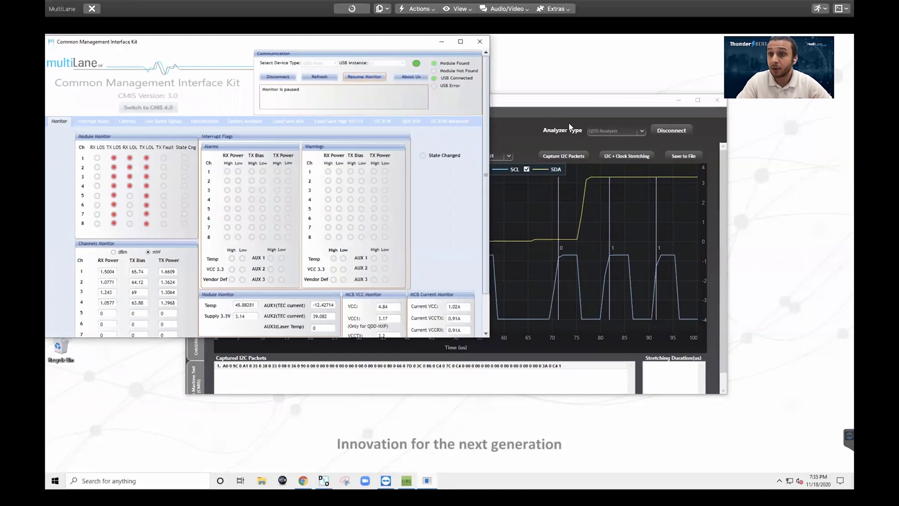
{"action": "left_click", "coordinate": [576, 106]}
{"action": "left_click", "coordinate": [561, 154]}
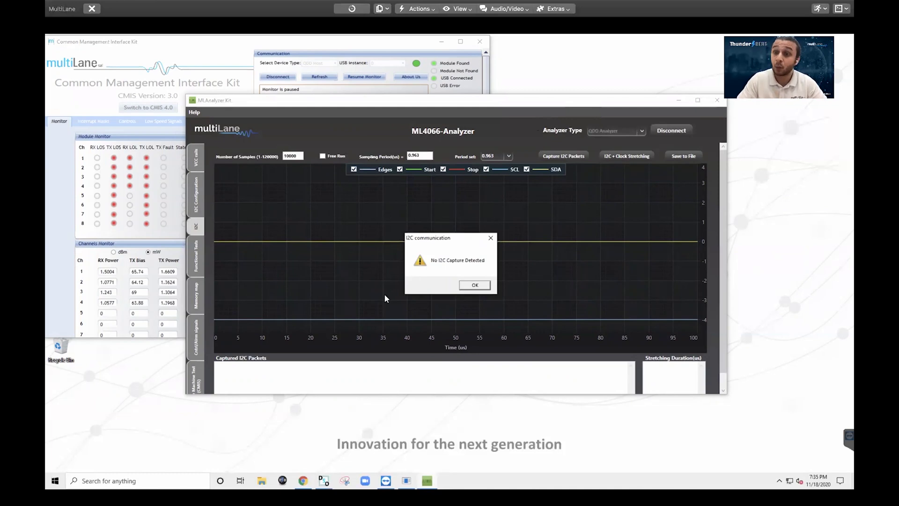
{"action": "left_click", "coordinate": [476, 284]}
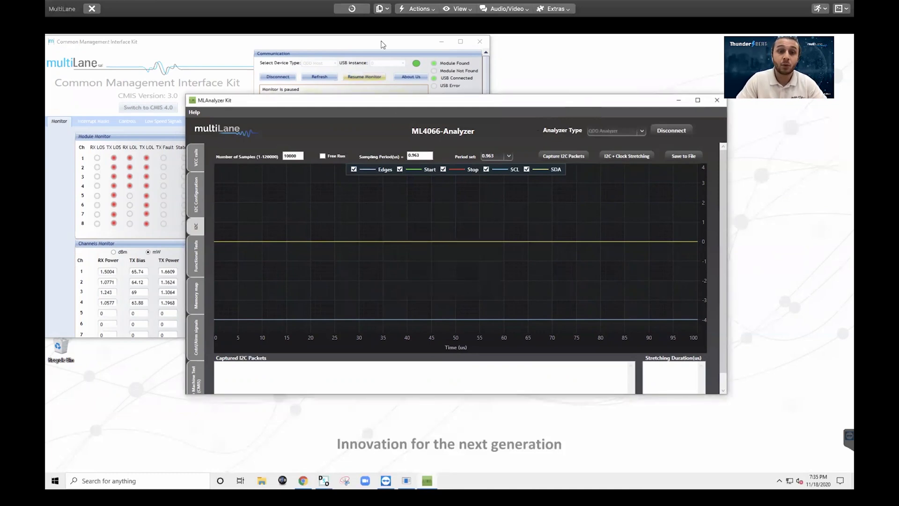
Resume module monitoring and return to the analyzer window.
{"action": "left_click", "coordinate": [382, 45]}
{"action": "left_click", "coordinate": [364, 77]}
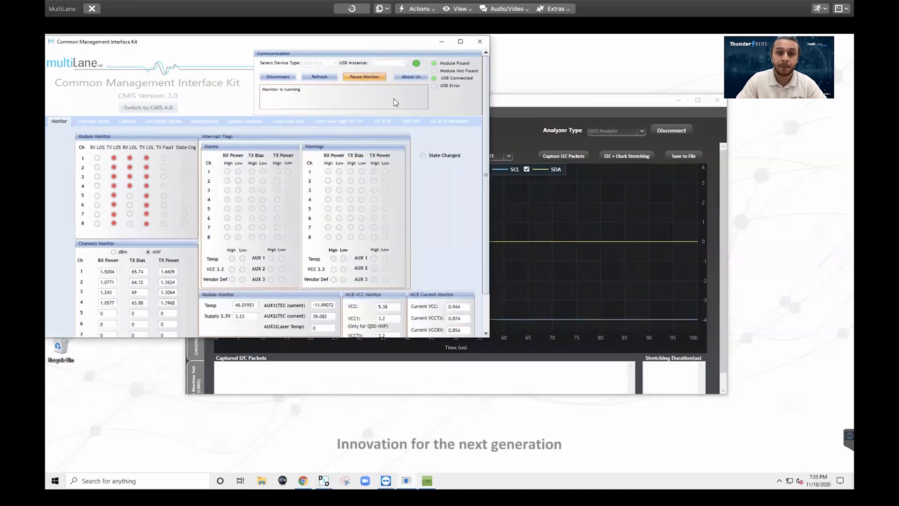
{"action": "left_click", "coordinate": [536, 192]}
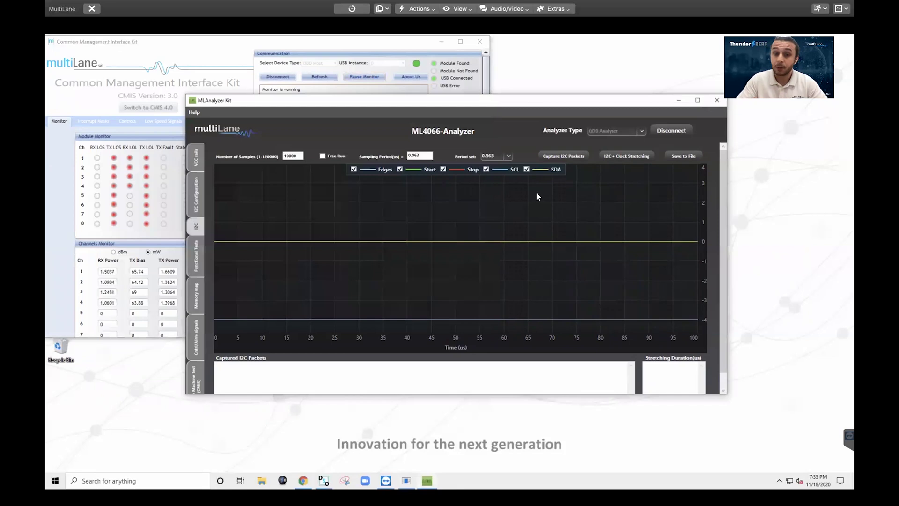
Open the Control/Alarm signals panel and refresh the Pull-Up Resistors readings twice.
{"action": "left_click", "coordinate": [196, 320]}
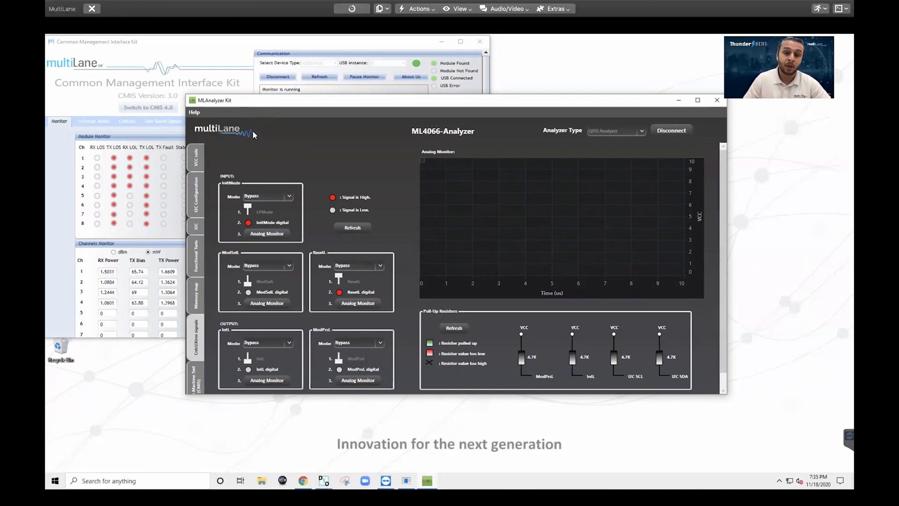
{"action": "left_click", "coordinate": [353, 227]}
{"action": "left_click", "coordinate": [454, 327]}
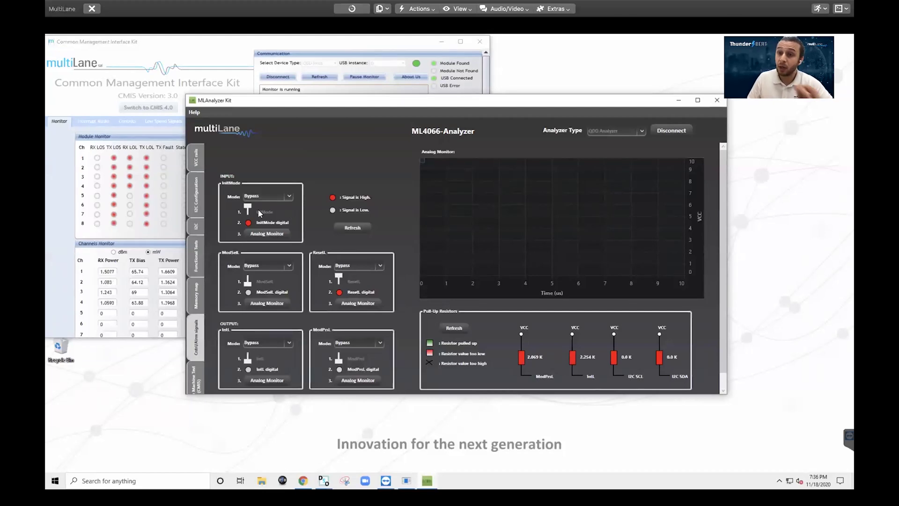
{"action": "scroll", "coordinate": [213, 308], "scroll_direction": "down", "scroll_amount": 1}
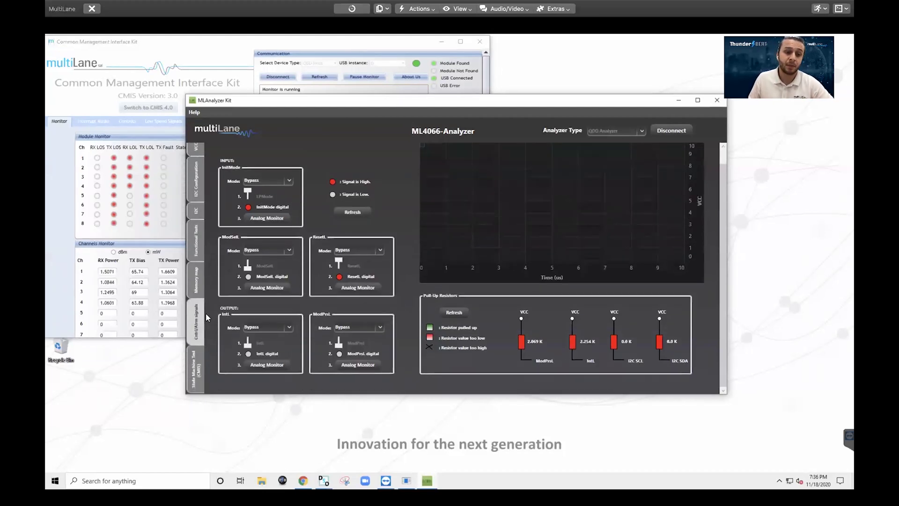
Initialize the CMIS state machine test and start it in High Power mode.
{"action": "left_click", "coordinate": [200, 363]}
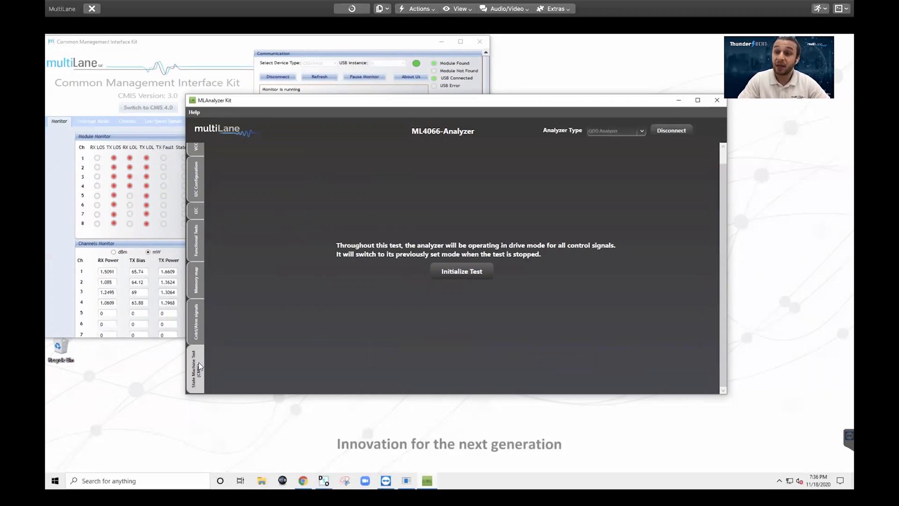
{"action": "left_click", "coordinate": [461, 271]}
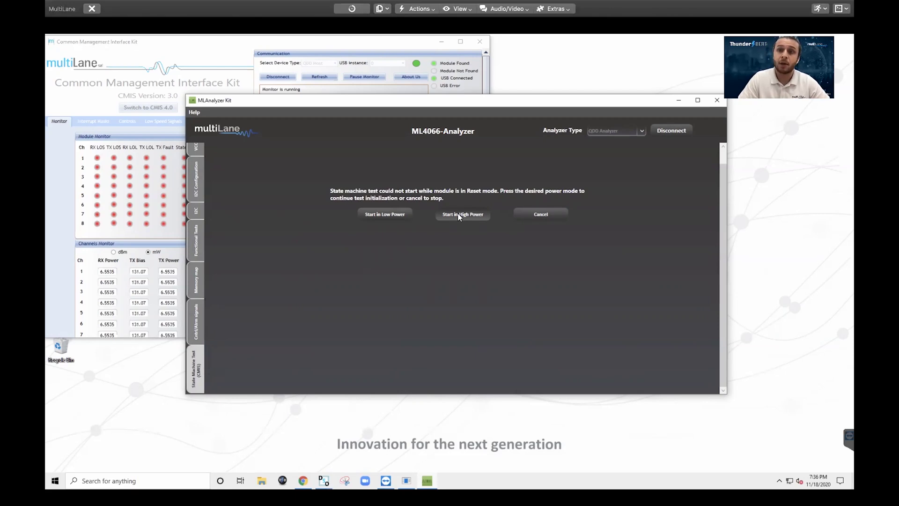
{"action": "left_click", "coordinate": [459, 217]}
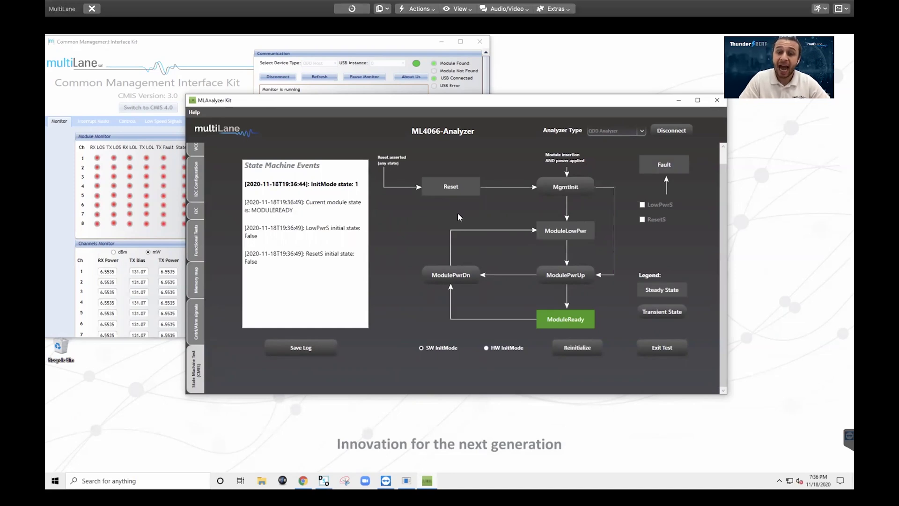
Toggle the module through Reset and confirm the 166 ms elapsed time in the log.
{"action": "left_click", "coordinate": [443, 190]}
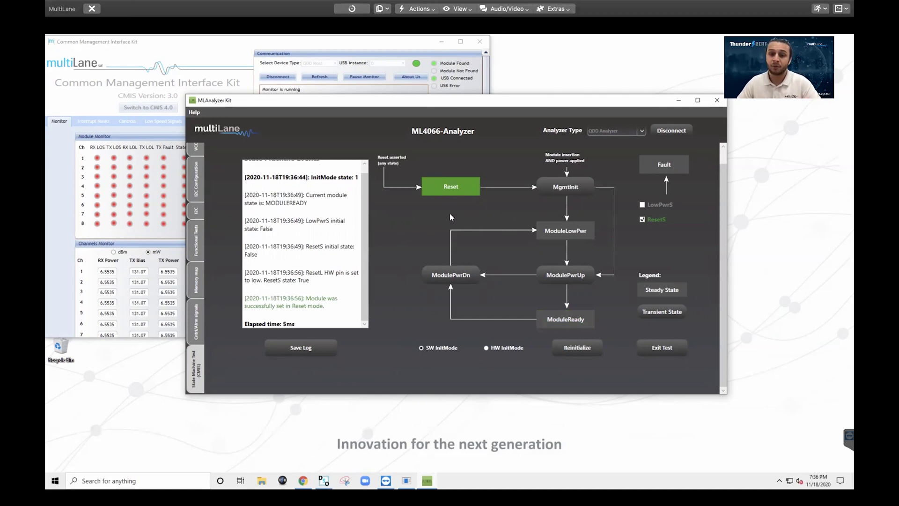
{"action": "left_click", "coordinate": [552, 314]}
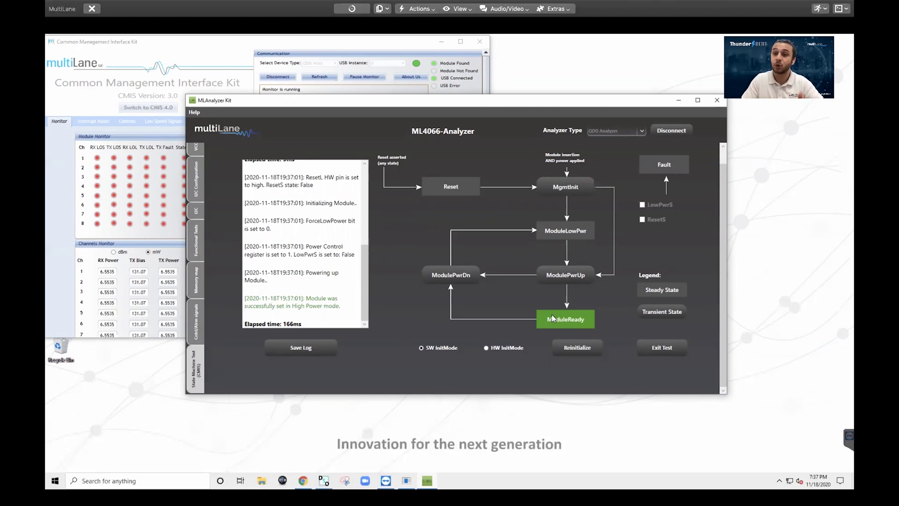
{"action": "mouse_move", "coordinate": [314, 323]}
{"action": "left_mouse_down"}
{"action": "mouse_move", "coordinate": [224, 281]}
{"action": "mouse_move", "coordinate": [225, 271]}
{"action": "left_mouse_up"}
Assert and release Reset again, then highlight the log entries showing Fault on MGMTINIT.
{"action": "left_click", "coordinate": [415, 264]}
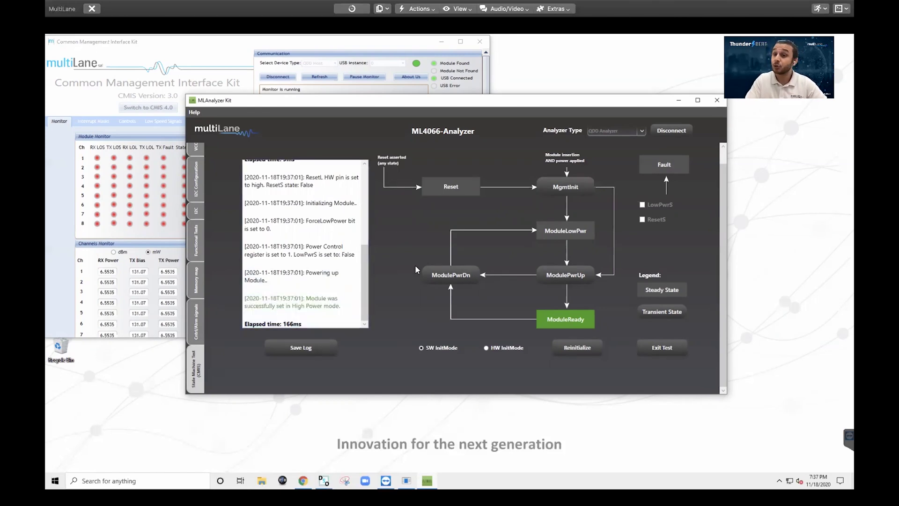
{"action": "left_click", "coordinate": [444, 188]}
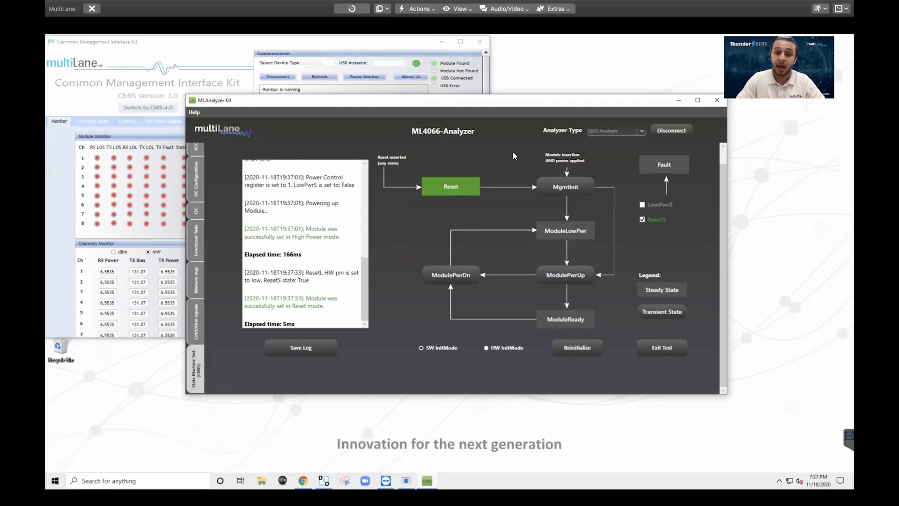
{"action": "left_click", "coordinate": [555, 232]}
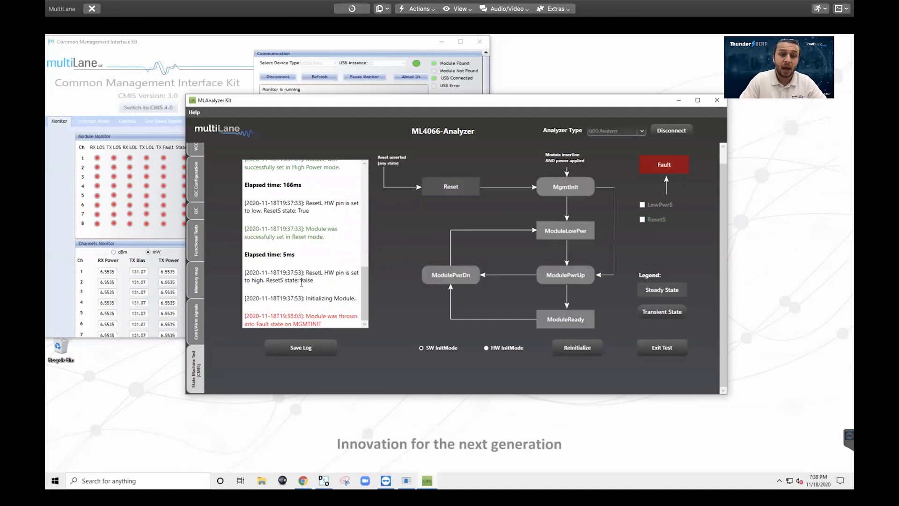
{"action": "left_click_drag", "start_coordinate": [325, 325], "coordinate": [222, 260]}
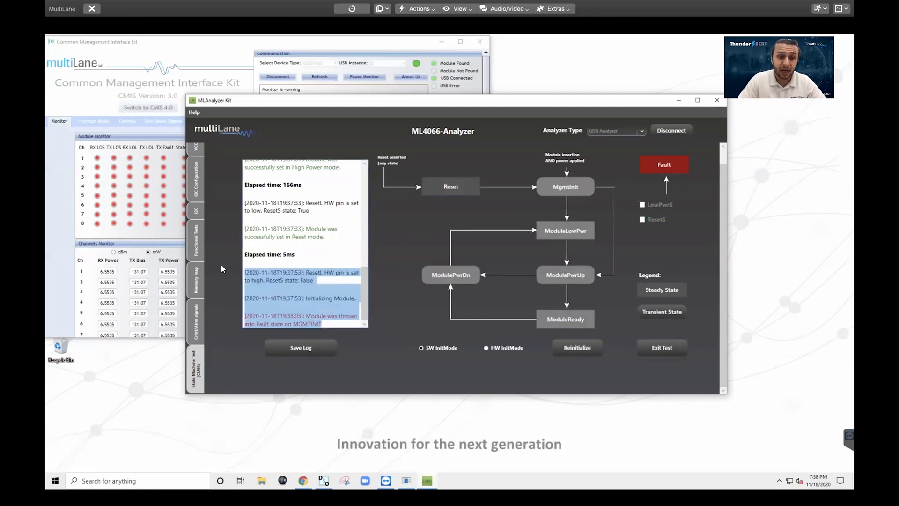
{"action": "left_click", "coordinate": [262, 272]}
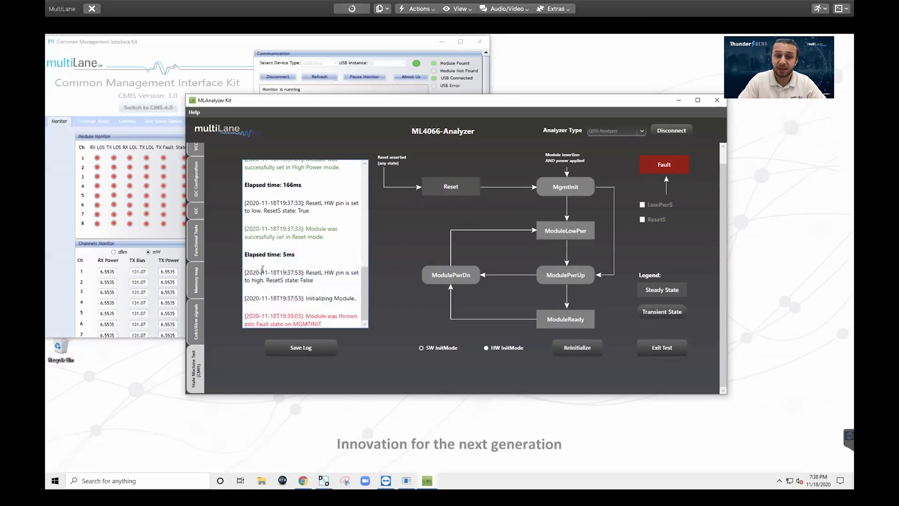